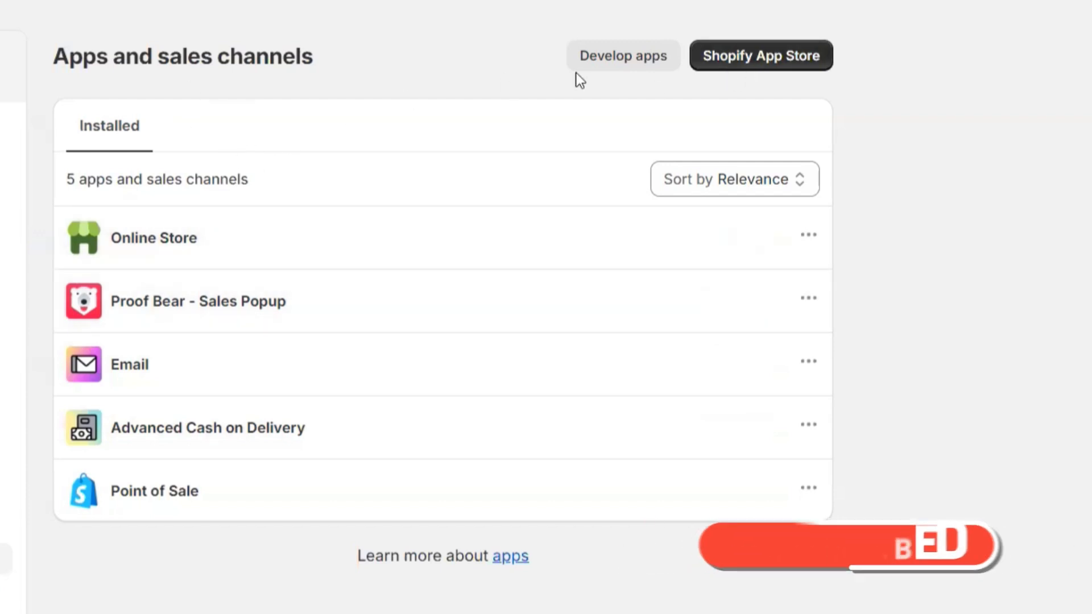
# - Open the Shopify App Store and search for "facebook and instagram"
pyautogui.click(788, 63)
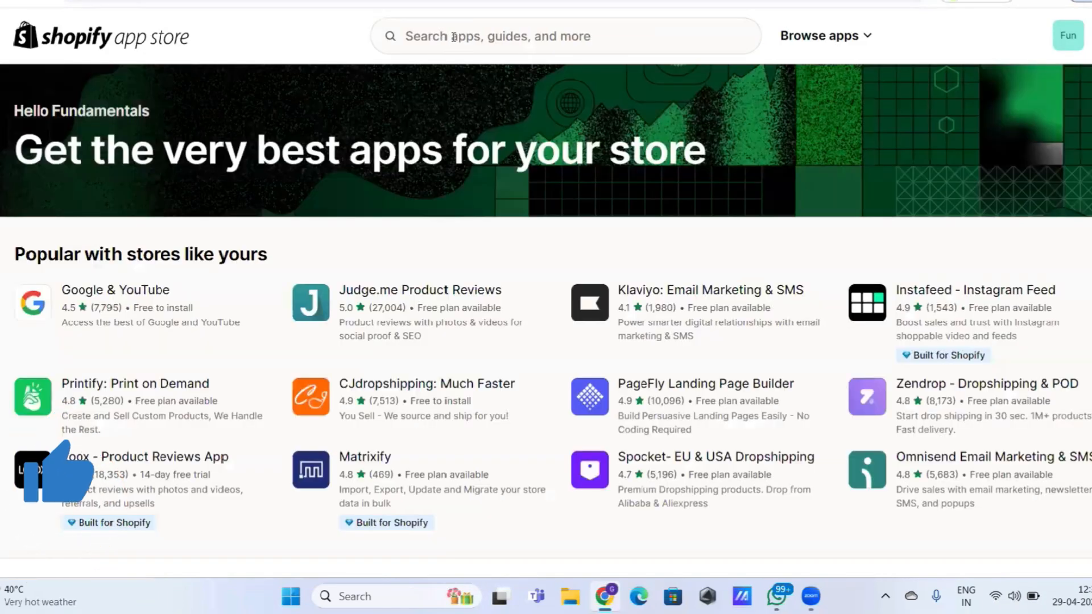
pyautogui.click(454, 37)
pyautogui.write('facebook ad')
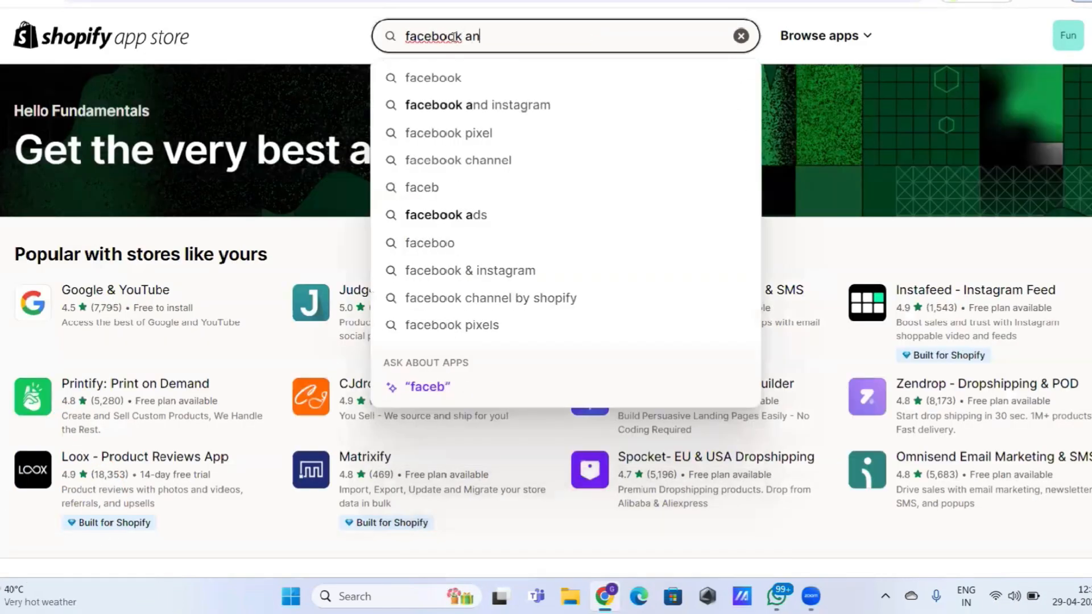
pyautogui.press('BackSpace')
pyautogui.write('nstagram')
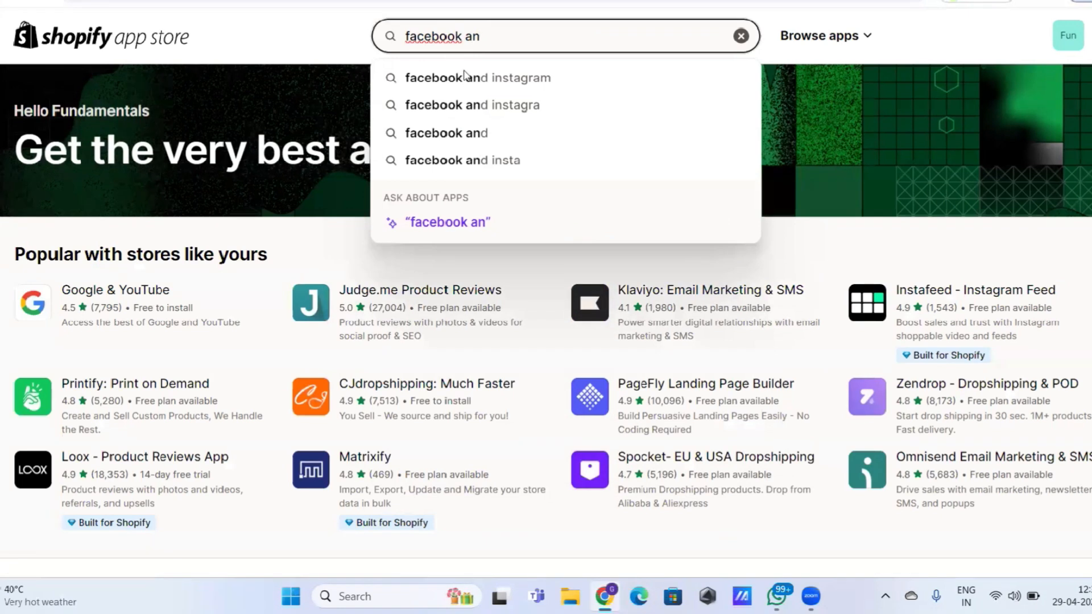
pyautogui.click(464, 77)
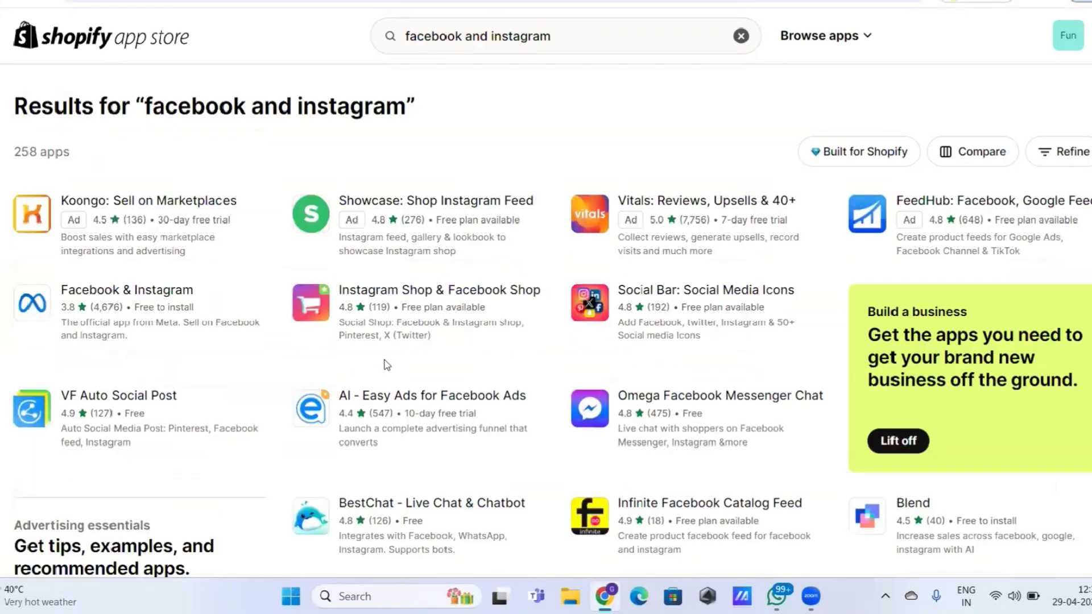
# - Install Meta's Facebook & Instagram app on the store, granting the access it requests
pyautogui.click(209, 289)
pyautogui.click(280, 293)
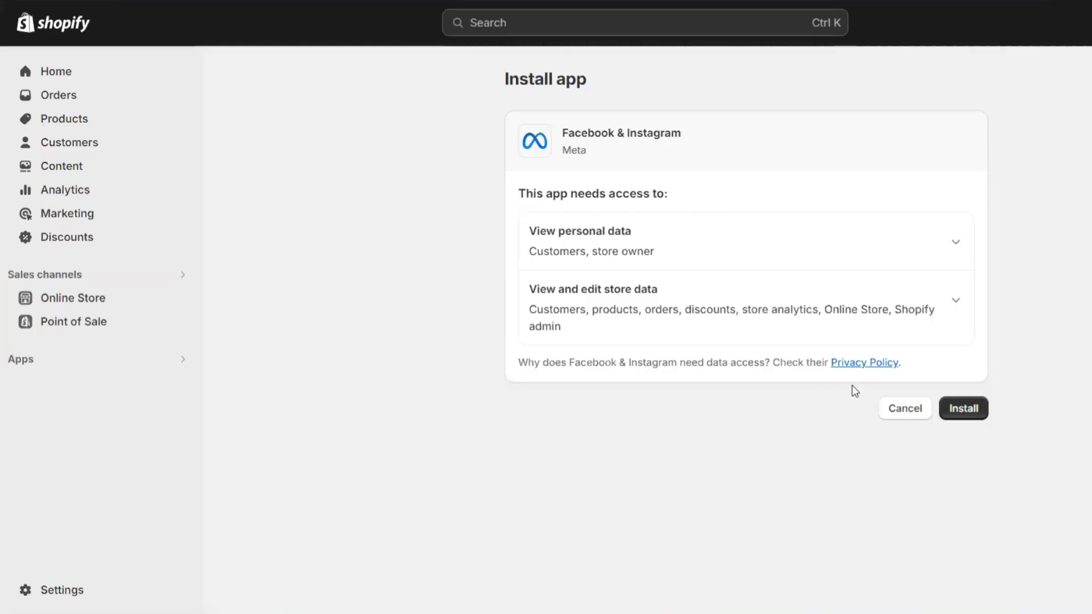
pyautogui.click(964, 408)
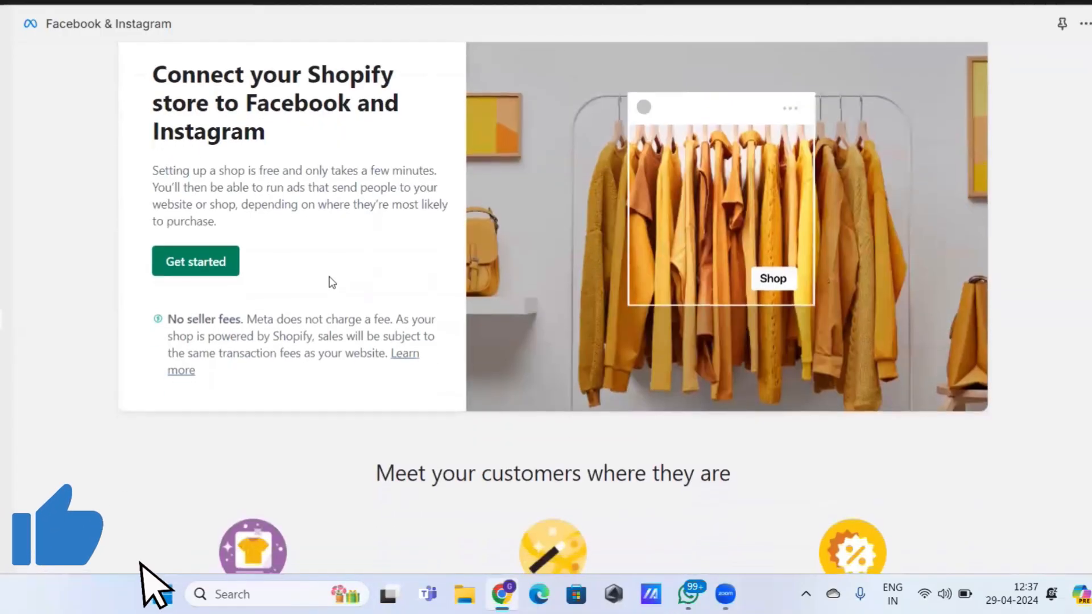
# - Examine the app's product comparison to see which features the Shop and ads and Ads only setups each include
pyautogui.scroll(-15, 332, 283)
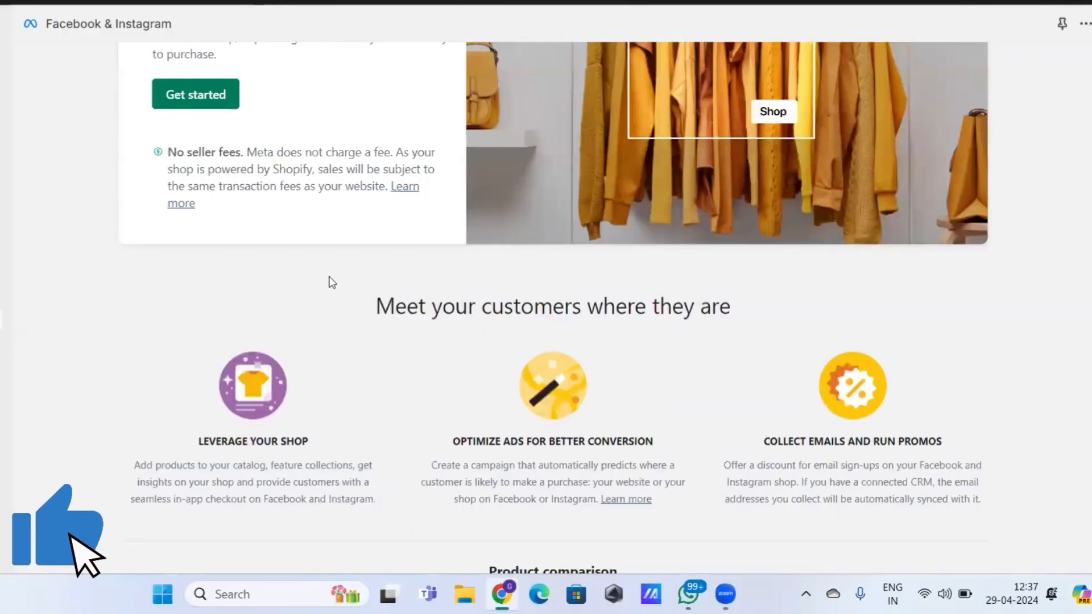
pyautogui.scroll(1, 331, 283)
pyautogui.moveTo(567, 147); pyautogui.dragTo(694, 152)
pyautogui.click(835, 146)
pyautogui.moveTo(837, 145); pyautogui.dragTo(944, 149)
pyautogui.click(856, 150)
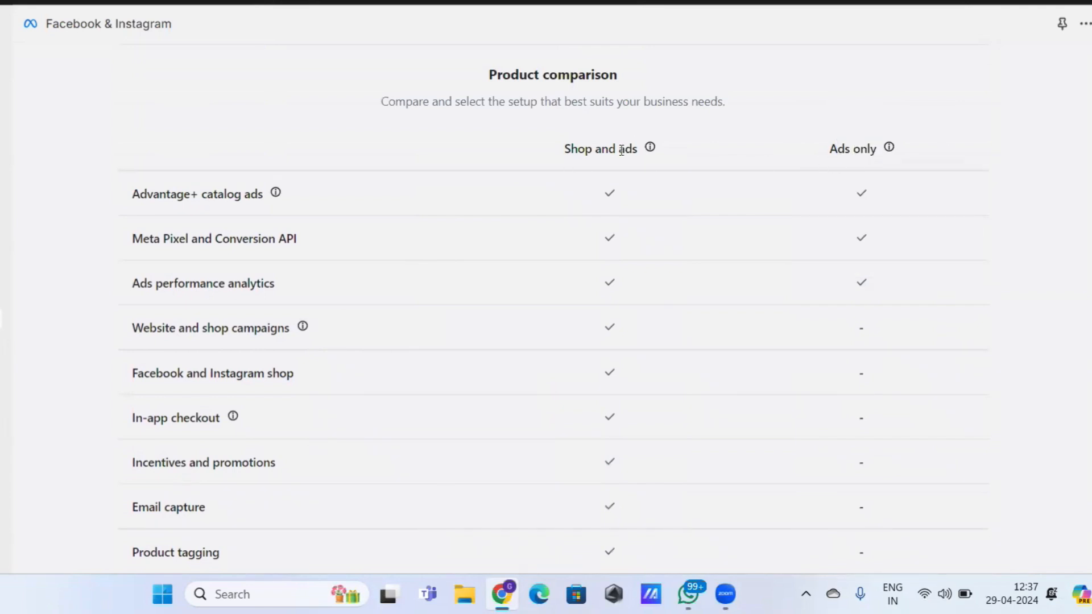
pyautogui.scroll(-3, 586, 356)
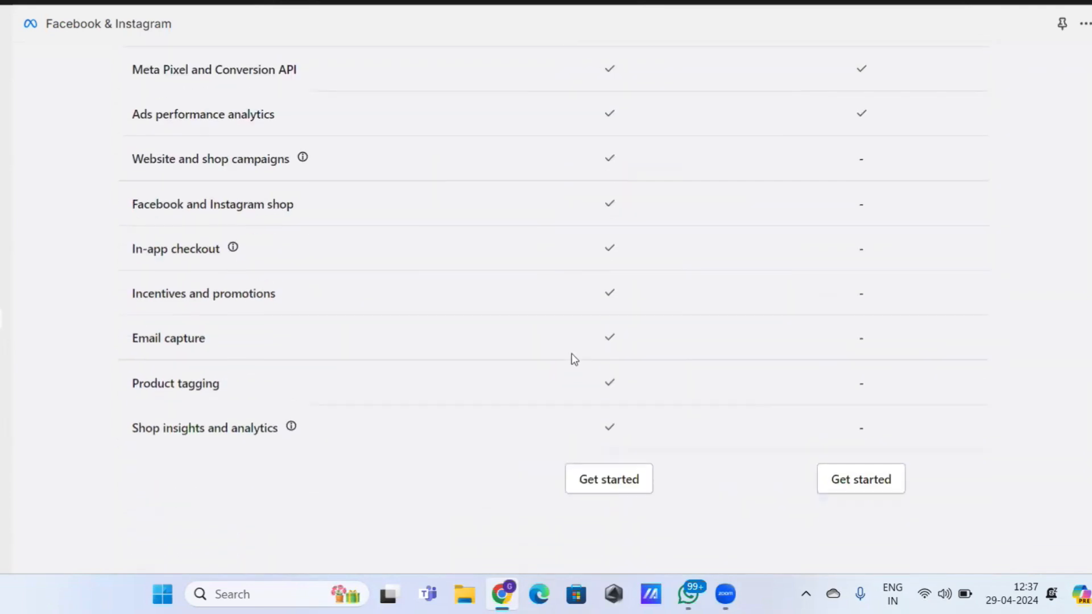
pyautogui.scroll(4, 566, 341)
pyautogui.scroll(-4, 622, 419)
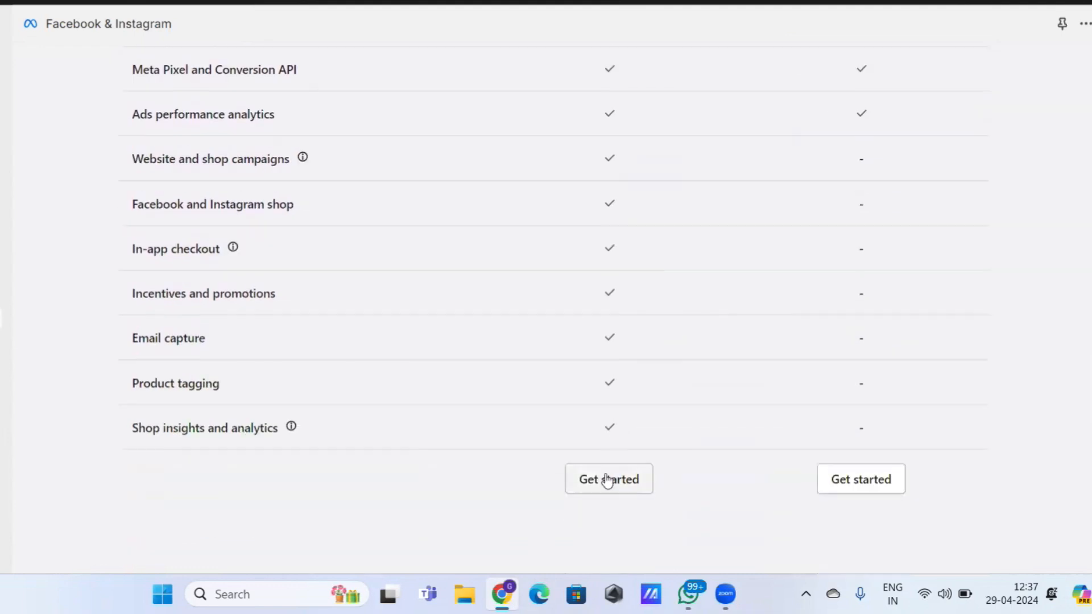
pyautogui.scroll(3, 620, 231)
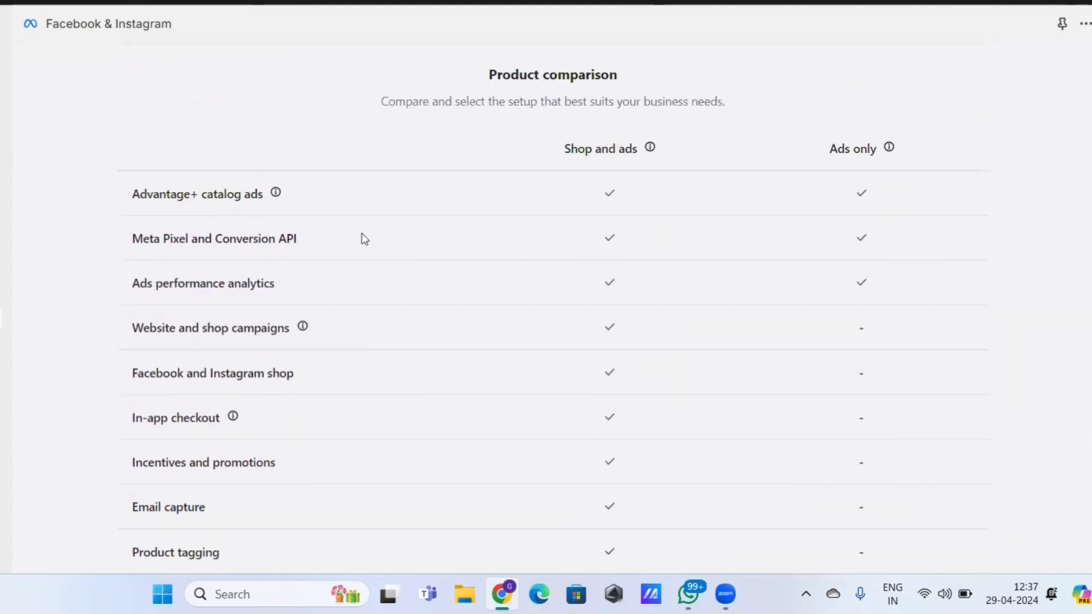
pyautogui.scroll(-2, 634, 254)
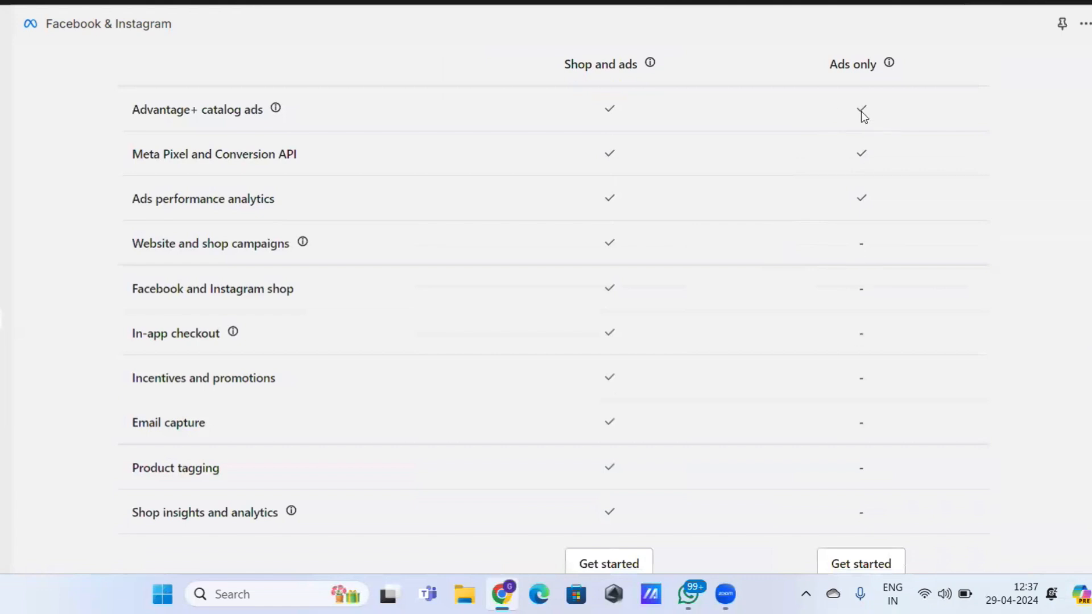
pyautogui.moveTo(822, 65); pyautogui.dragTo(874, 58)
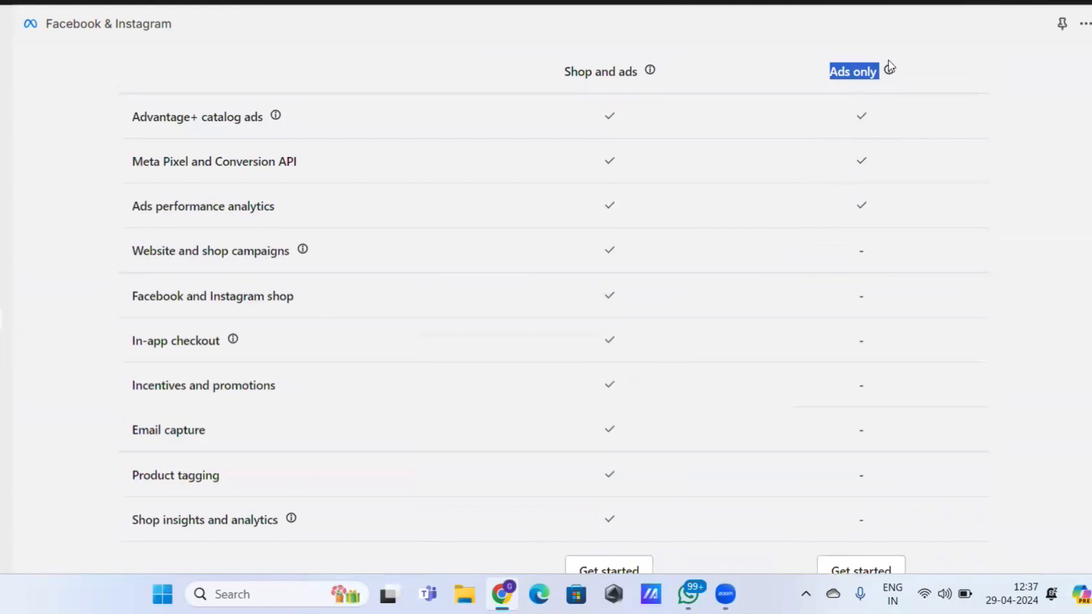
pyautogui.click(688, 76)
pyautogui.moveTo(556, 66); pyautogui.dragTo(661, 71)
pyautogui.moveTo(661, 71)
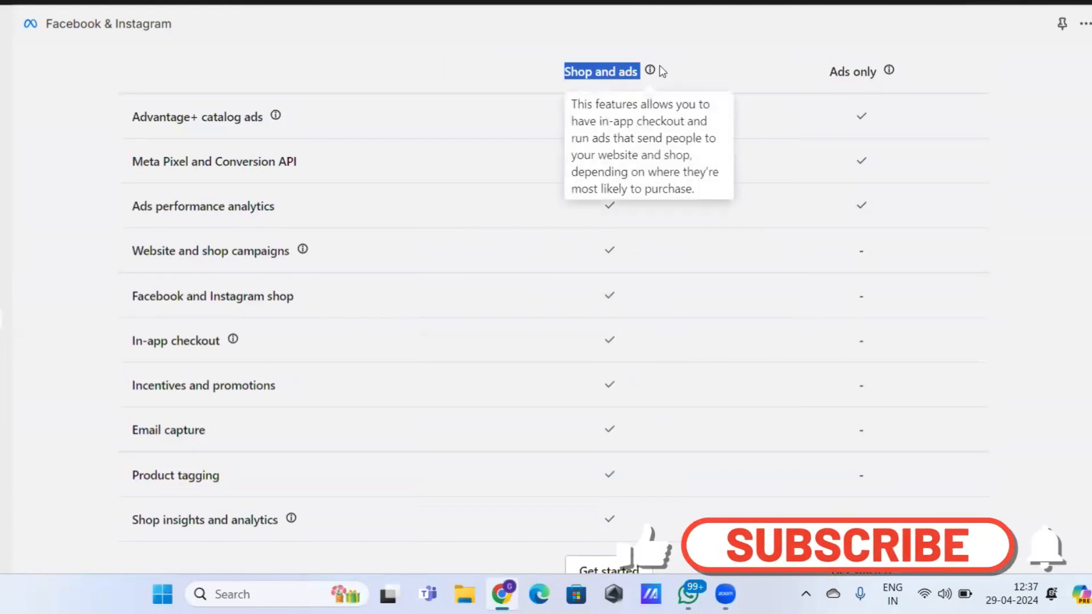
pyautogui.click(514, 253)
pyautogui.scroll(-2, 324, 295)
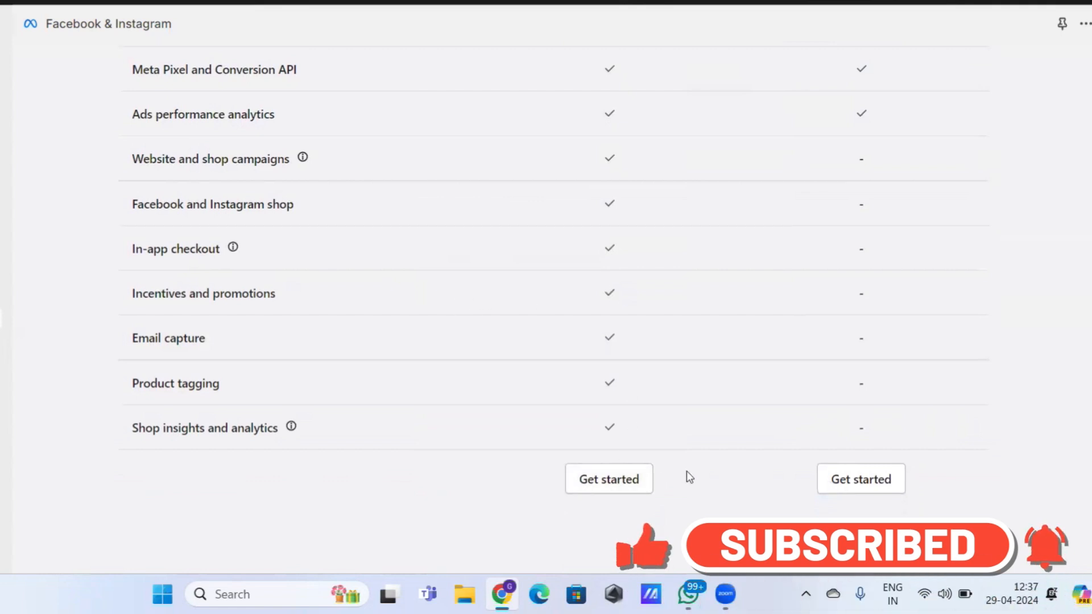
pyautogui.scroll(3, 554, 327)
pyautogui.scroll(-1, 393, 262)
pyautogui.scroll(-2, 264, 268)
pyautogui.scroll(6, 422, 279)
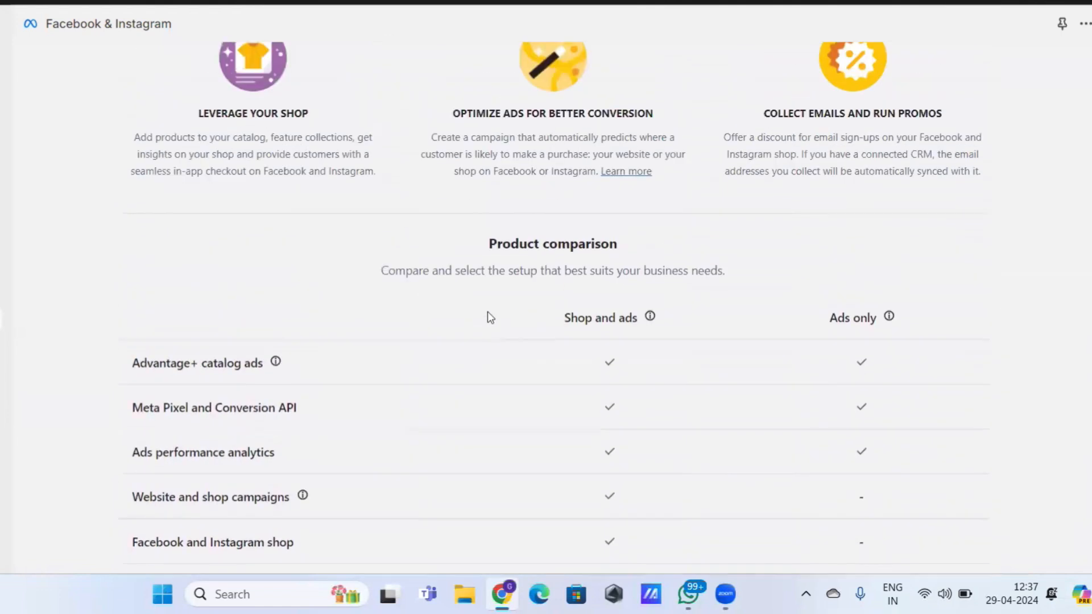
pyautogui.scroll(2, 472, 316)
pyautogui.scroll(-5, 512, 330)
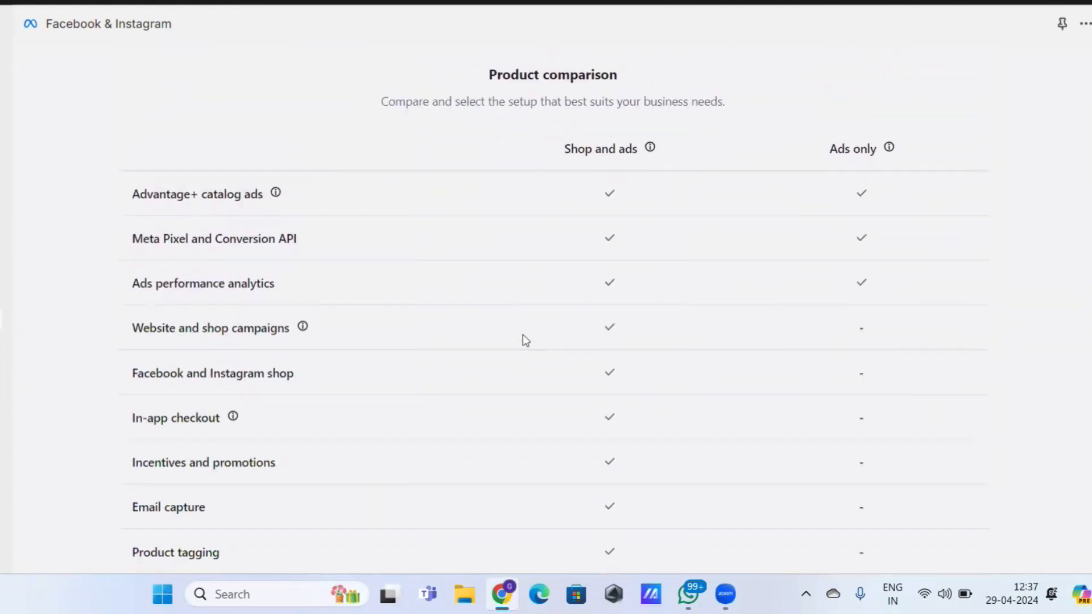
pyautogui.scroll(-3, 524, 300)
pyautogui.scroll(3, 583, 312)
pyautogui.moveTo(563, 151); pyautogui.dragTo(663, 162)
pyautogui.click(815, 147)
pyautogui.moveTo(826, 152); pyautogui.dragTo(893, 147)
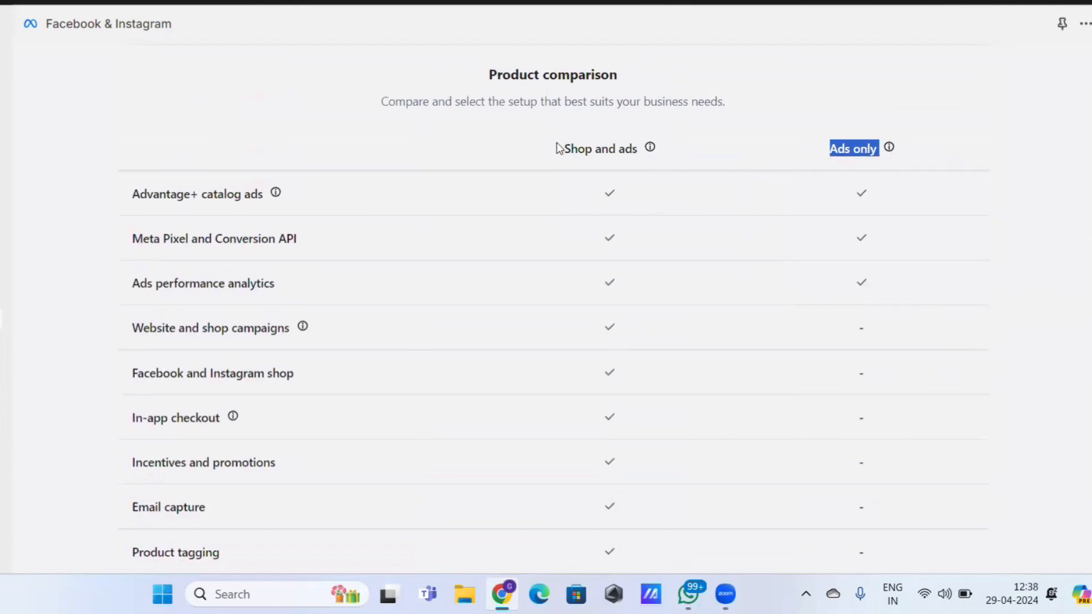
pyautogui.moveTo(558, 149); pyautogui.dragTo(685, 154)
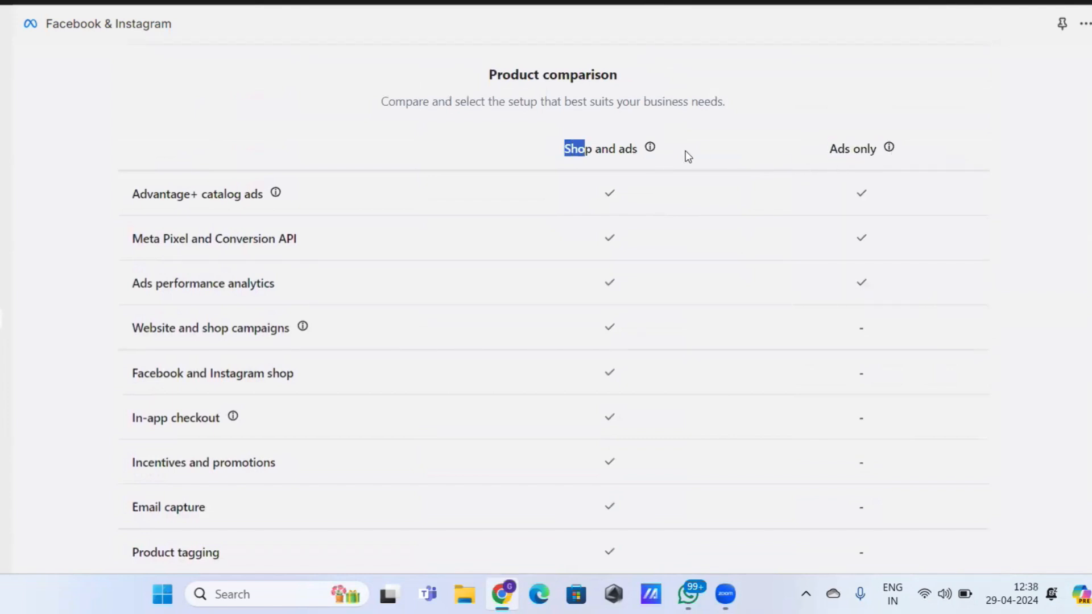
pyautogui.click(588, 212)
# - Start the Ads only setup and connect the previously used Facebook account to Shopify
pyautogui.scroll(-3, 875, 424)
pyautogui.scroll(3, 910, 484)
pyautogui.scroll(-3, 873, 493)
pyautogui.click(873, 493)
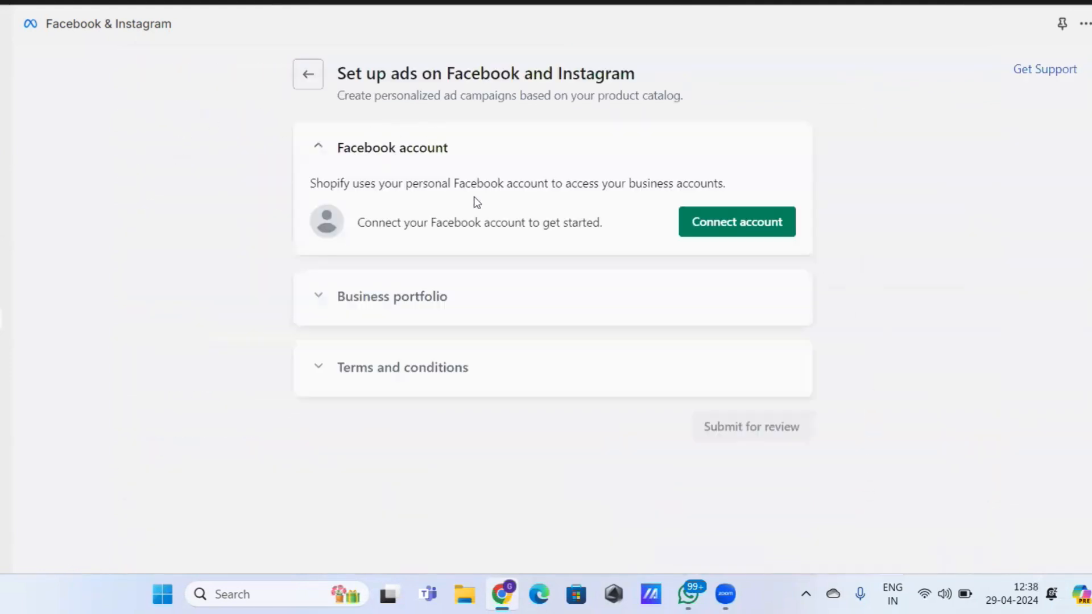
pyautogui.click(714, 221)
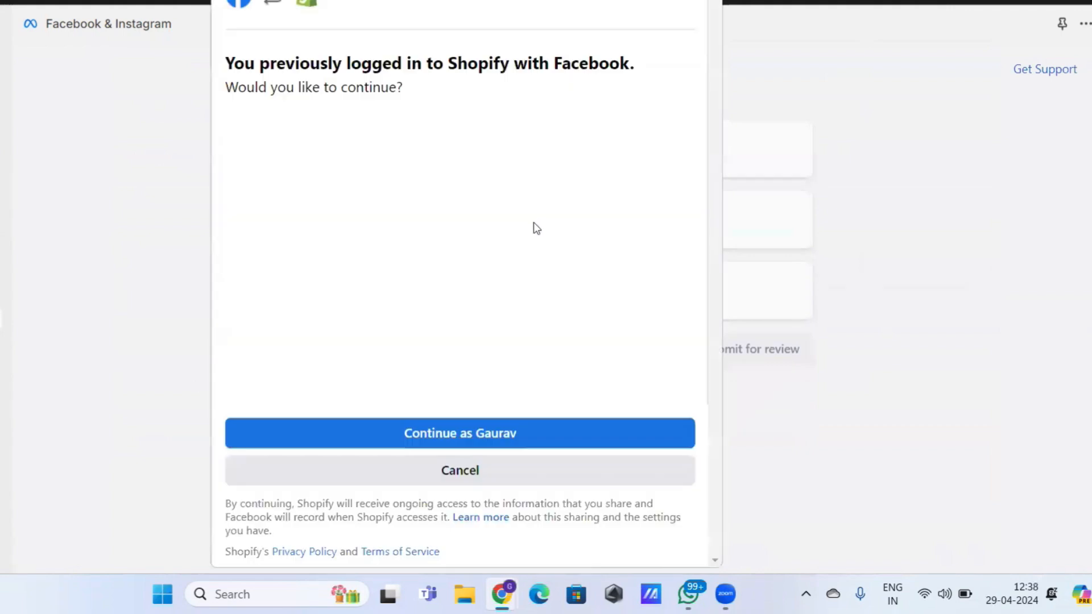
pyautogui.click(551, 442)
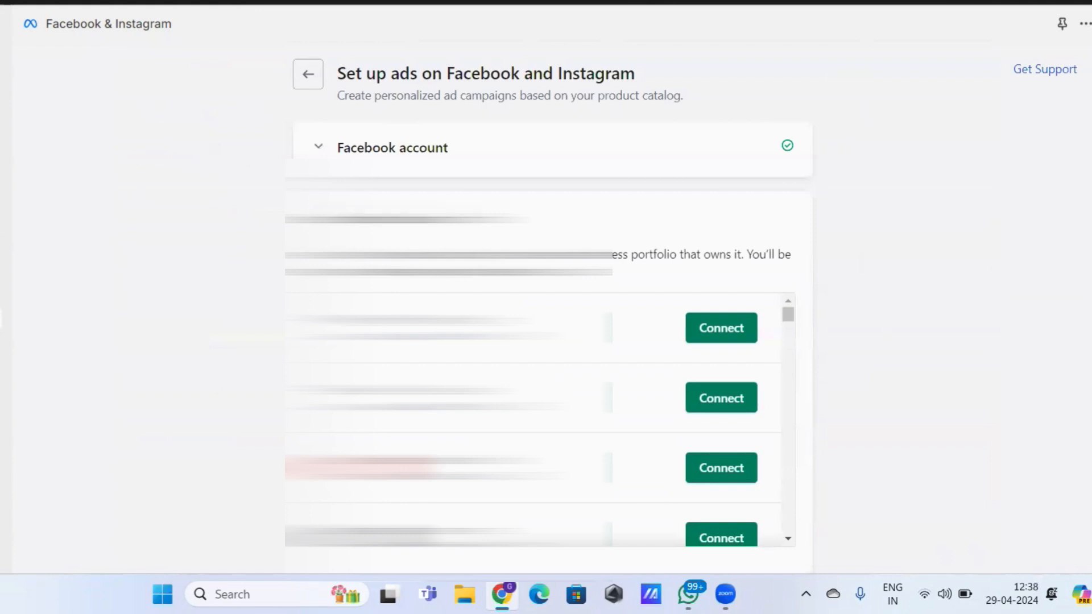
# - Find the store's business portfolio in the list and connect it to the ads setup
pyautogui.scroll(-5, 541, 420)
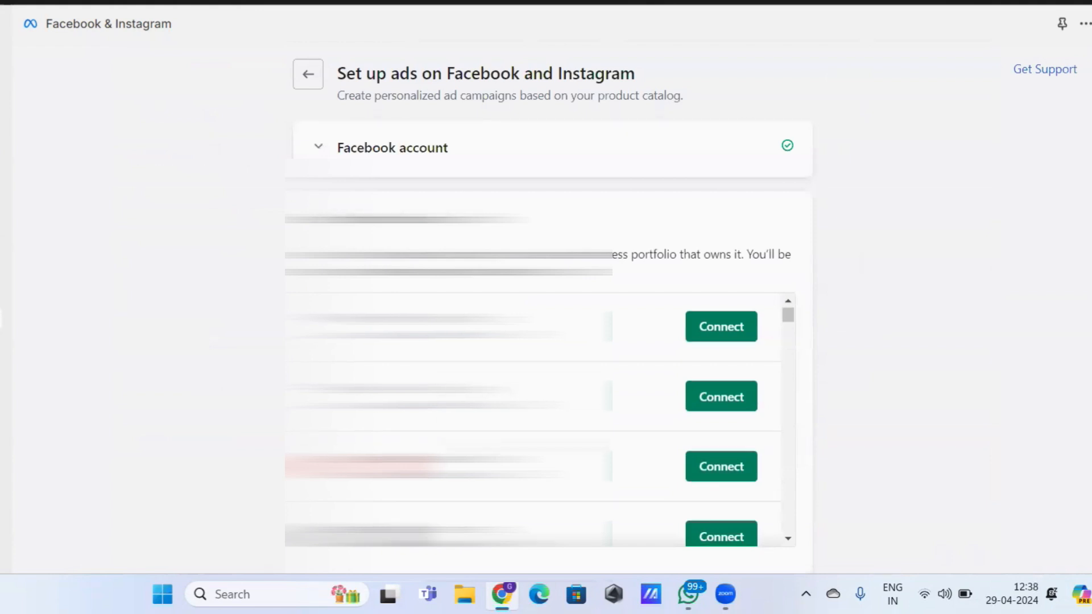
pyautogui.scroll(-5, 540, 420)
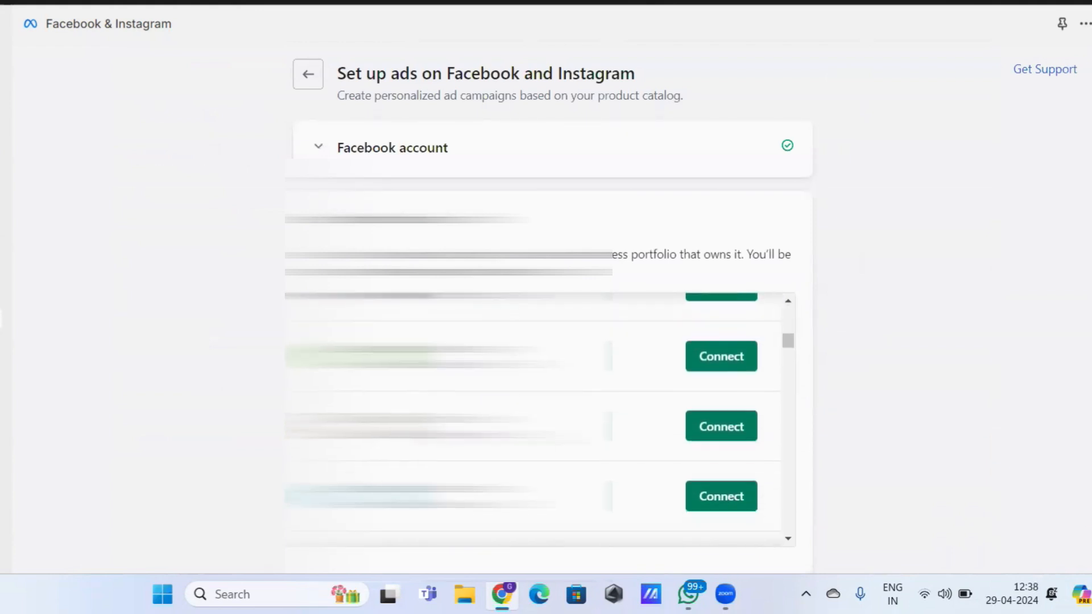
pyautogui.scroll(-5, 541, 420)
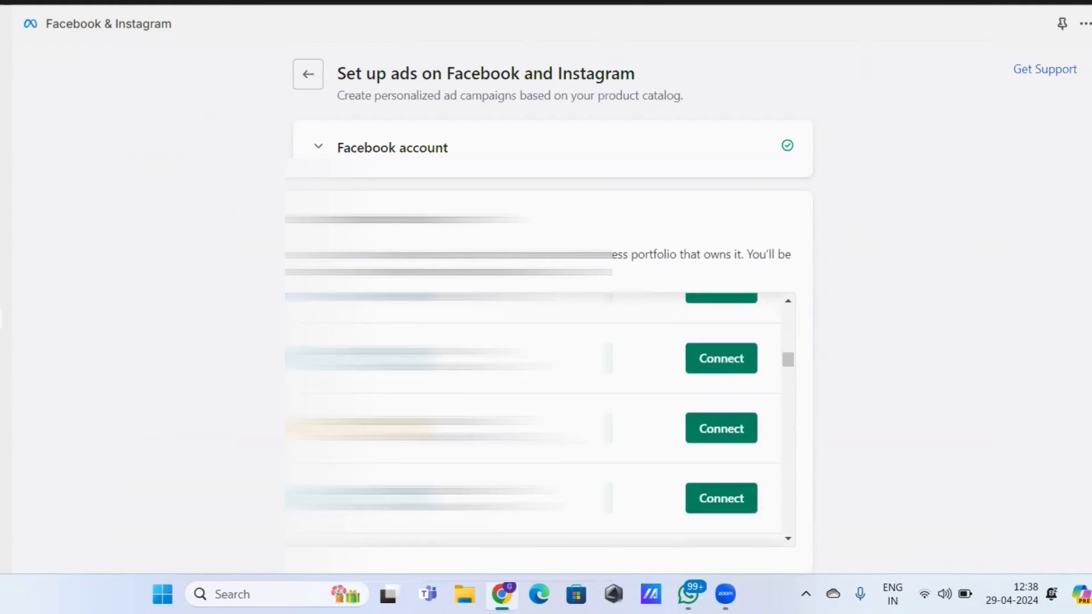
pyautogui.scroll(-5, 541, 420)
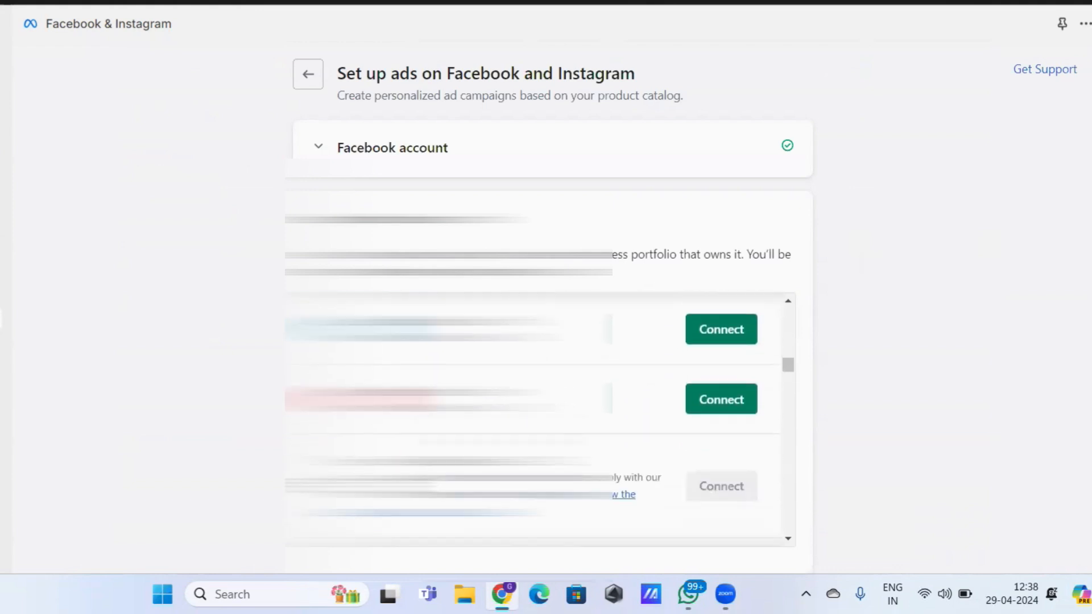
pyautogui.scroll(-1, 680, 403)
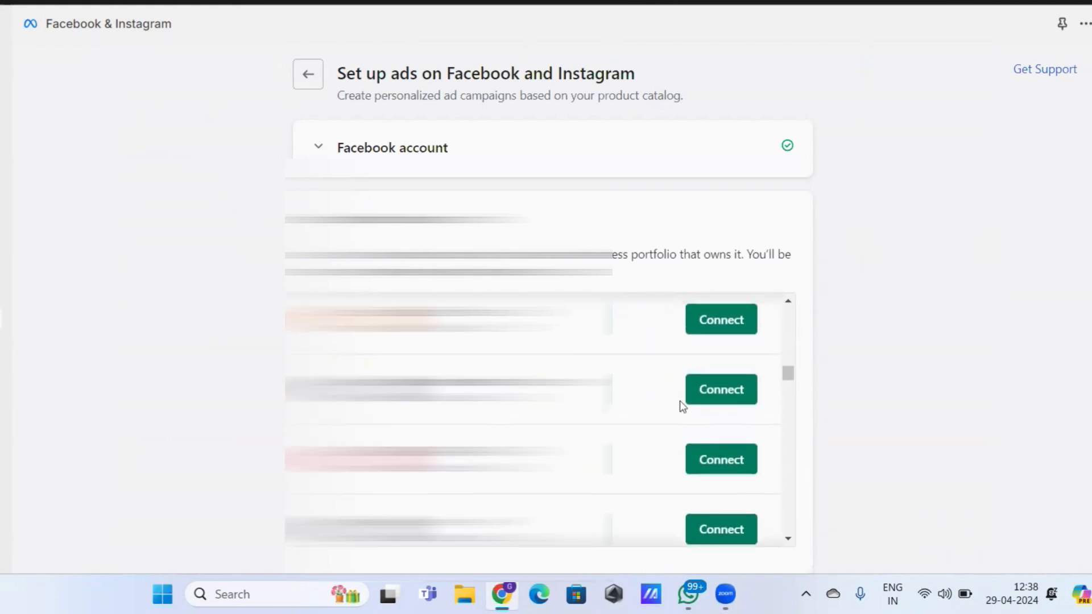
pyautogui.click(723, 392)
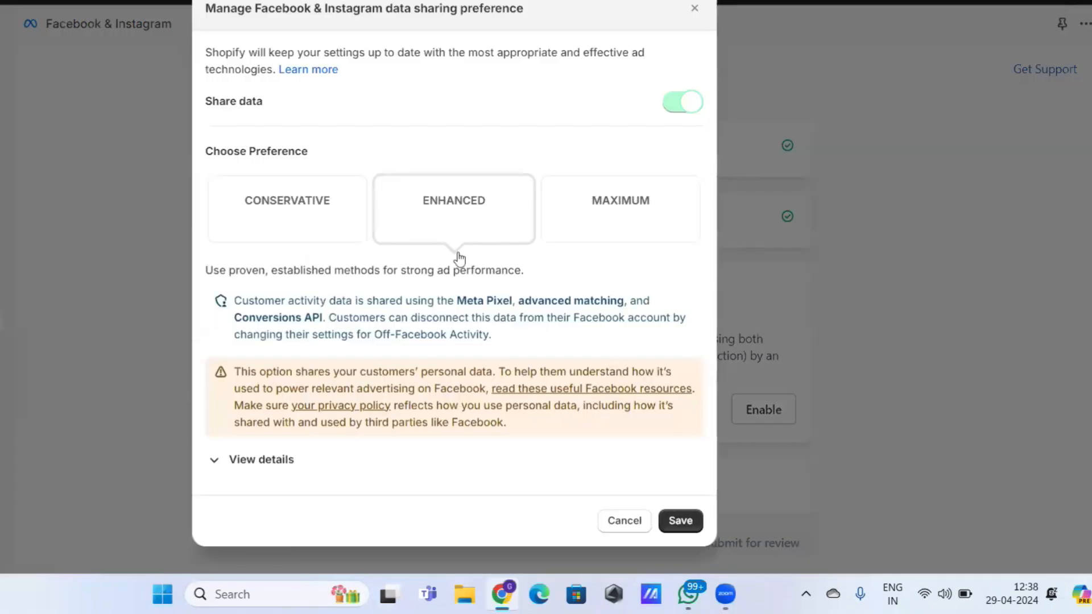
# - Set the Facebook & Instagram data sharing preference to Maximum and save it
pyautogui.click(620, 239)
pyautogui.scroll(-2, 649, 455)
pyautogui.click(676, 520)
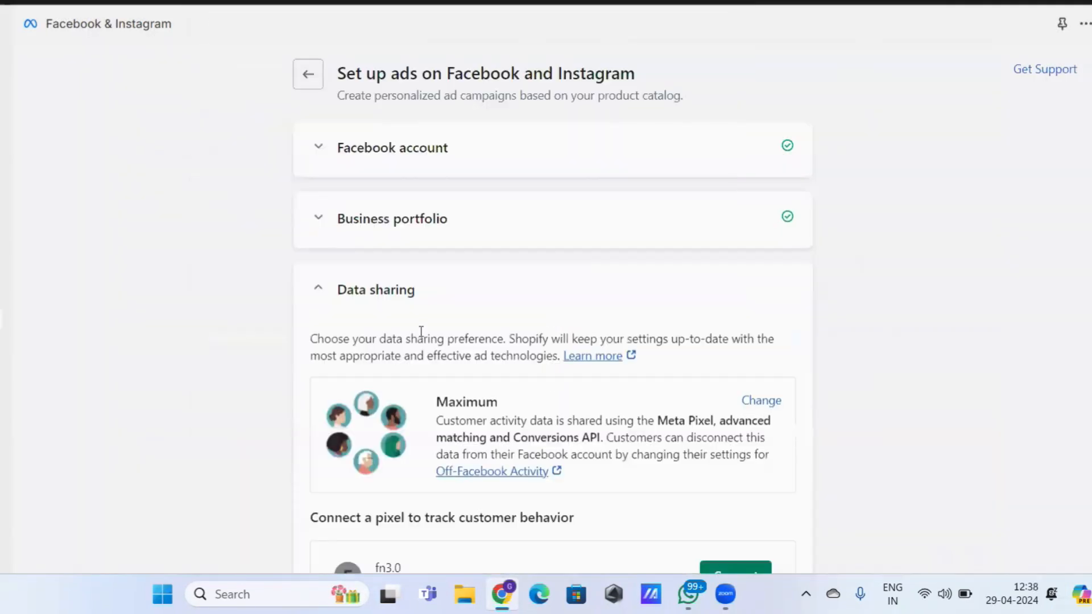
# - Connect the existing fn3.0 Meta pixel to track customer behavior and confirm the data sharing section
pyautogui.scroll(-4, 461, 393)
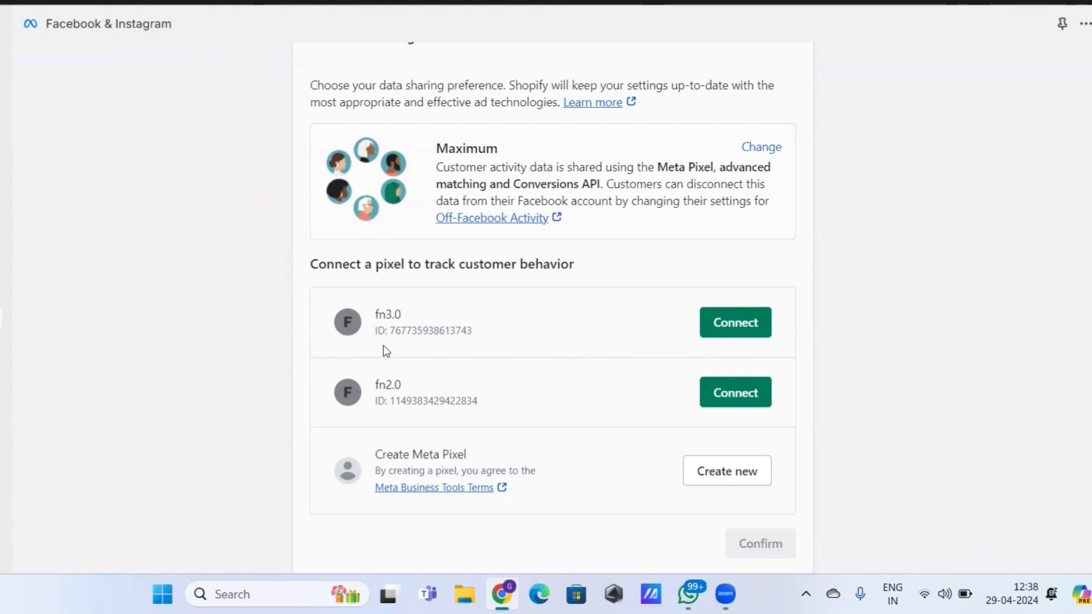
pyautogui.scroll(2, 433, 351)
pyautogui.scroll(-2, 429, 357)
pyautogui.scroll(4, 423, 357)
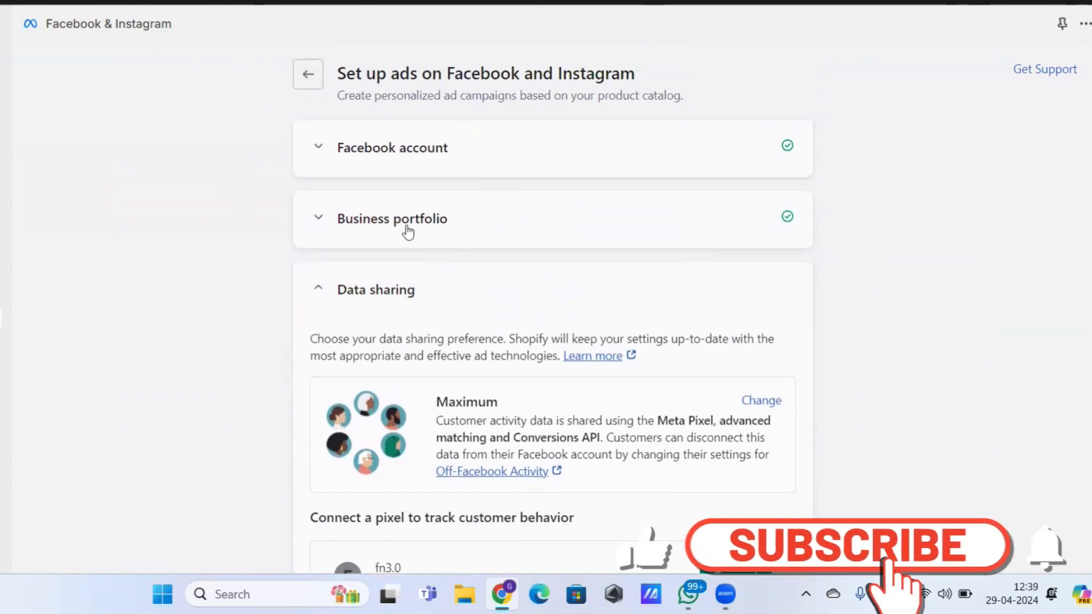
pyautogui.scroll(-1, 426, 280)
pyautogui.scroll(-2, 426, 280)
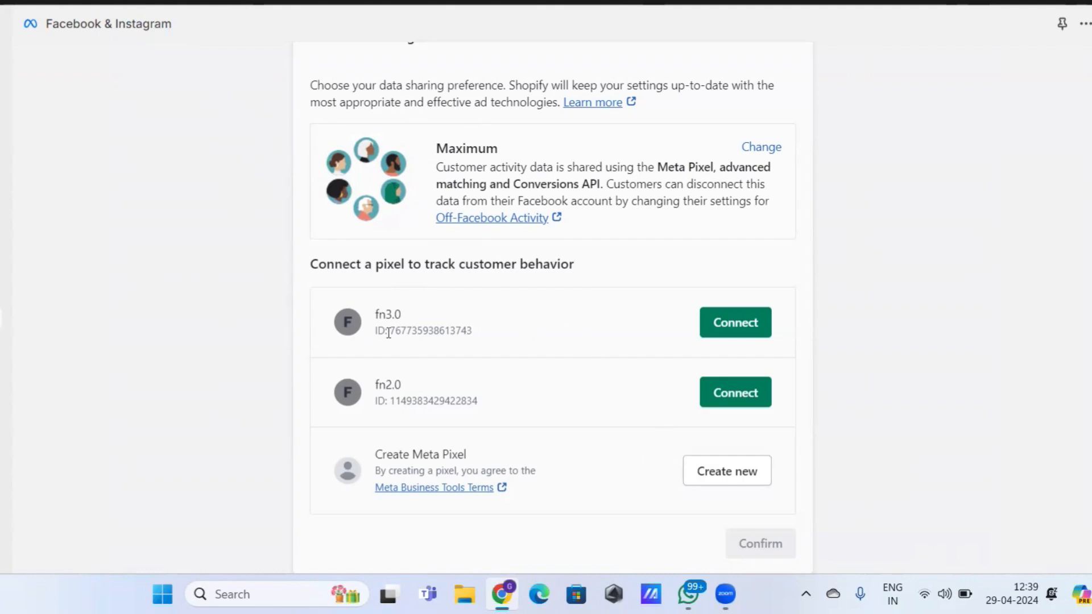
pyautogui.moveTo(390, 332); pyautogui.dragTo(478, 345)
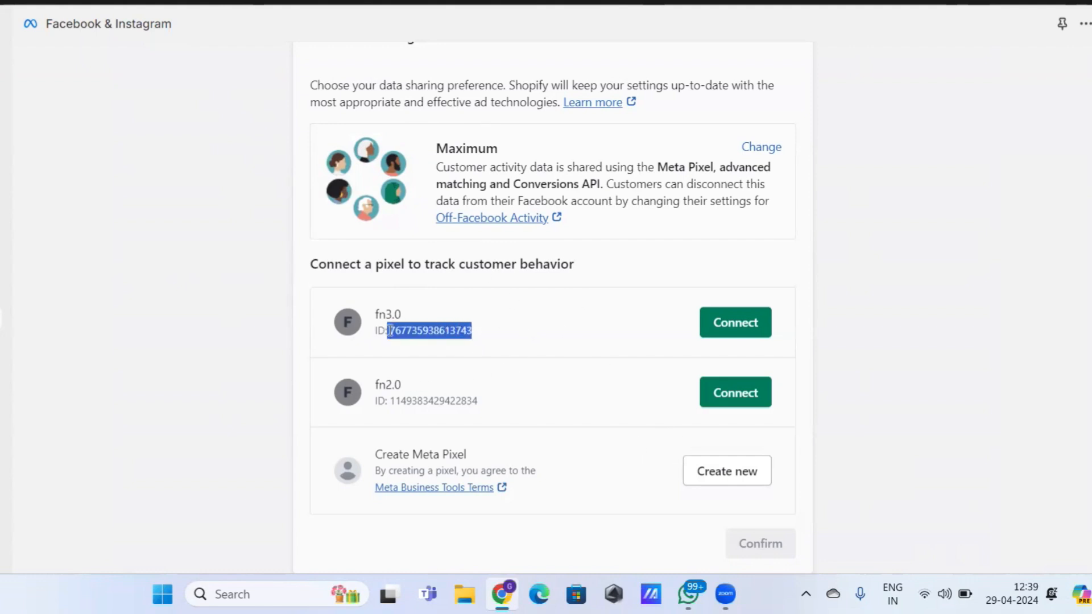
pyautogui.click(492, 341)
pyautogui.click(721, 333)
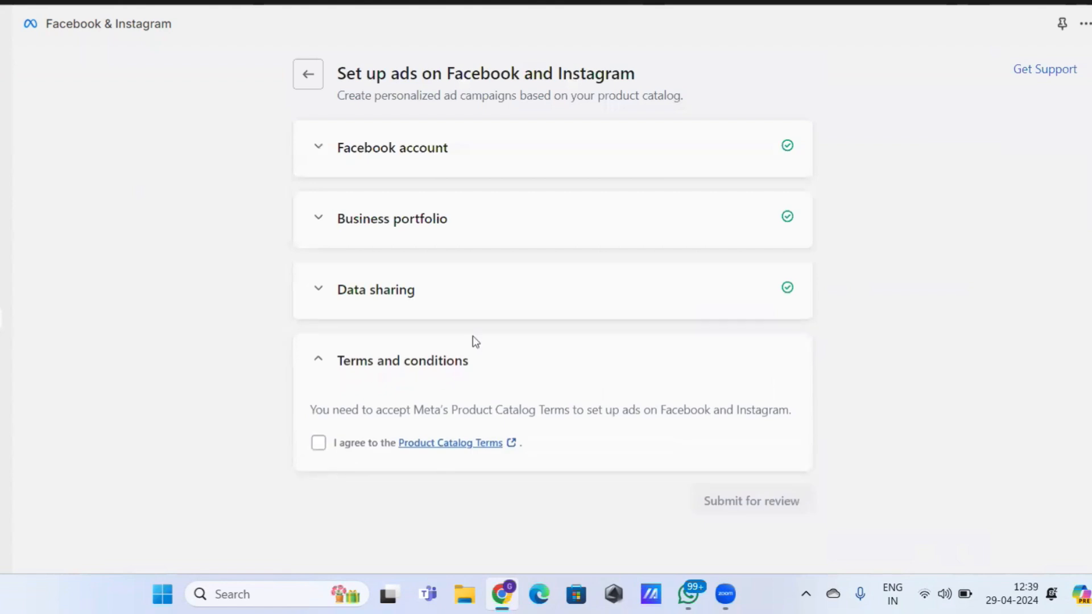
# - Agree to Meta's Product Catalog Terms and submit the Facebook and Instagram ads setup for review
pyautogui.click(318, 442)
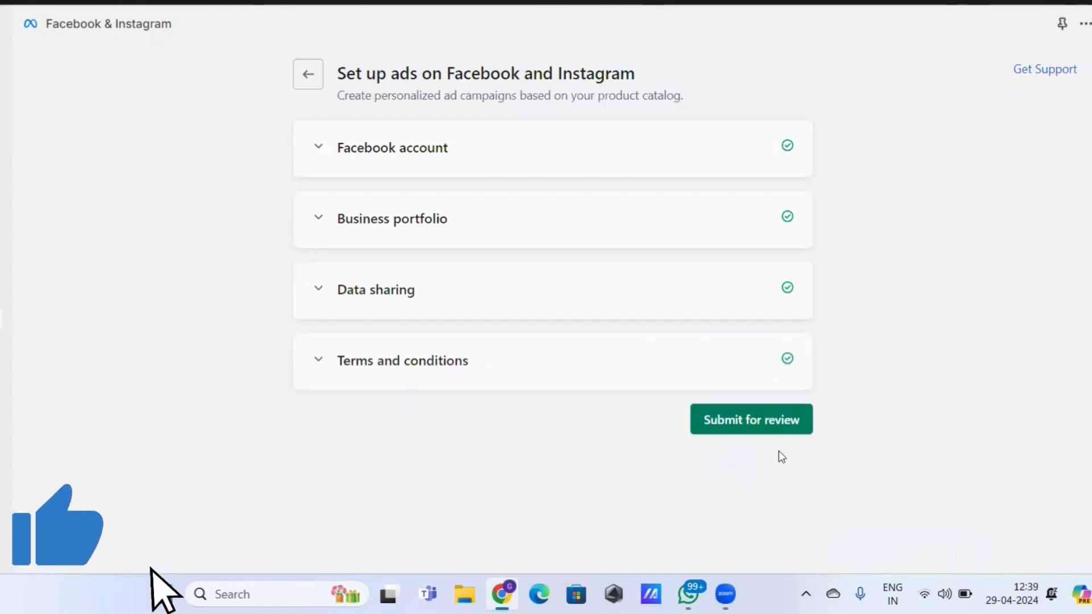
pyautogui.click(779, 428)
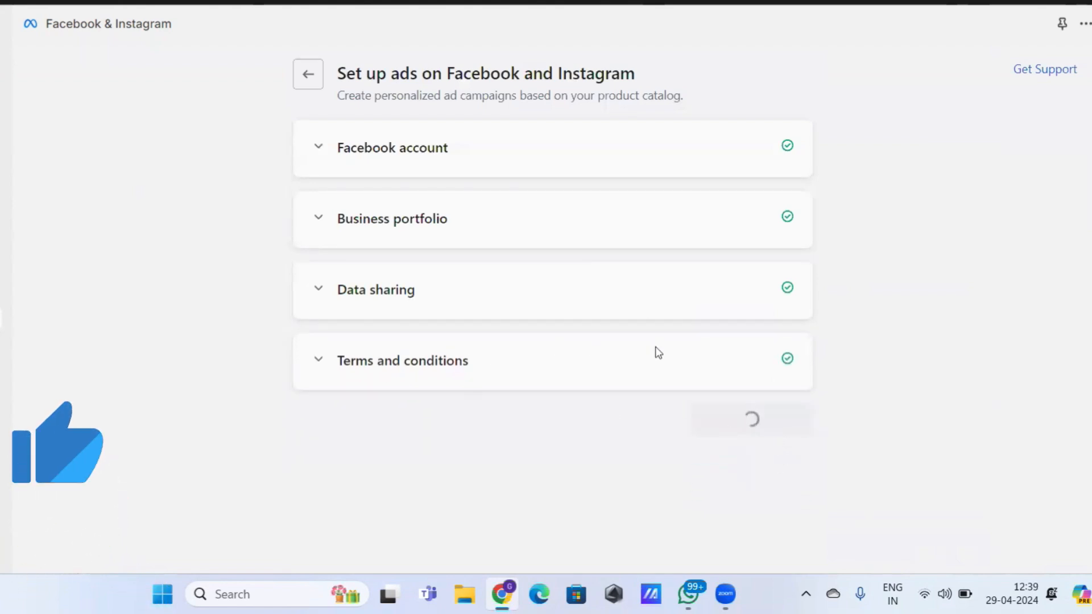